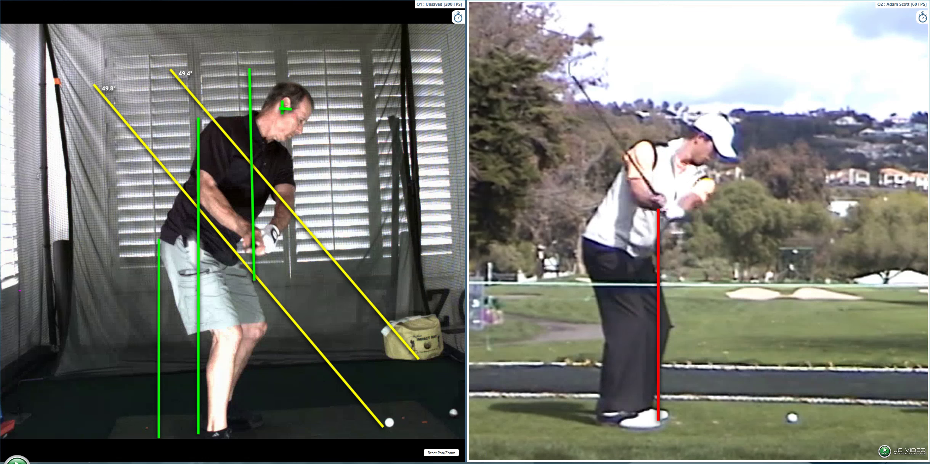
# Scrub the Adam Scott swing to the downswing frame where the hands drop toward hip height
pyautogui.moveTo(746, 463); pyautogui.dragTo(738, 463)
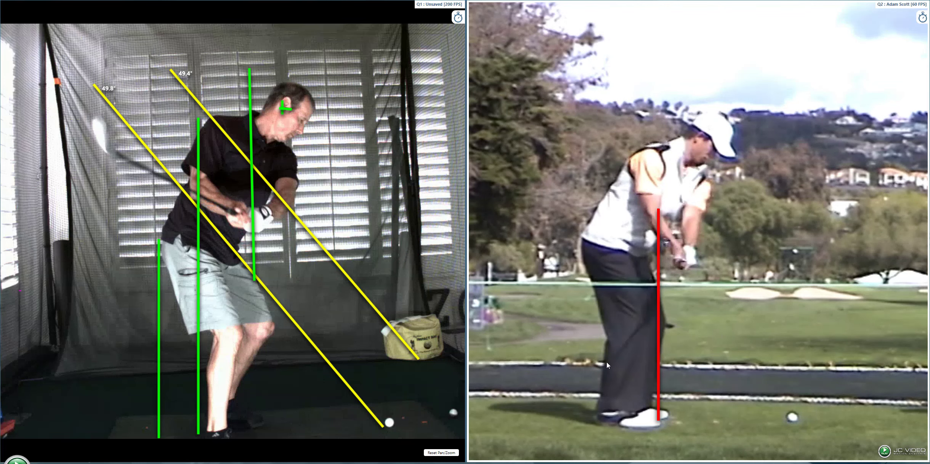
pyautogui.scroll(-2, 607, 362)
pyautogui.scroll(2, 603, 368)
# Select the unsaved 200 FPS swing and step it back frame by frame through the downswing to examine the club and hand path
pyautogui.click(312, 175)
pyautogui.press('Left')
pyautogui.press('Left')
pyautogui.press('Left')
pyautogui.press('Left')
pyautogui.press('Left')
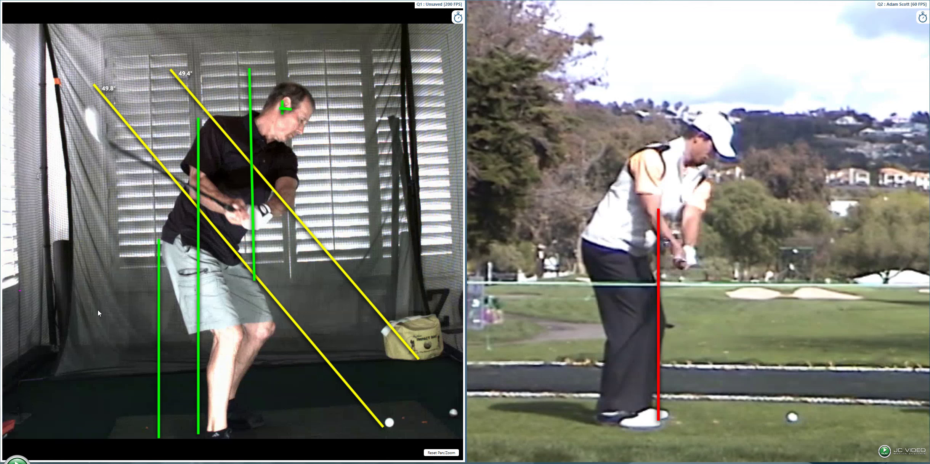
pyautogui.press('Left')
pyautogui.press('Left')
pyautogui.press('Left')
pyautogui.press('Left')
pyautogui.press('Left')
pyautogui.press('Left')
pyautogui.press('Left')
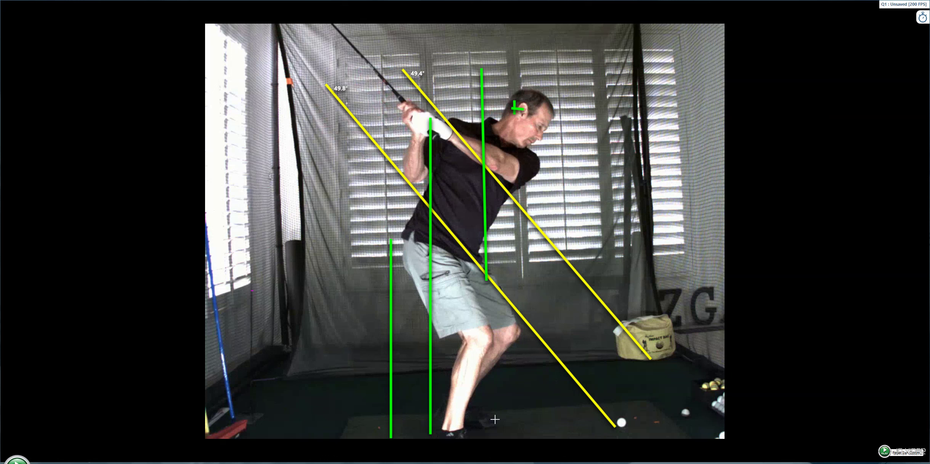
# Draw a vertical green line from the golfer's toes up to hand height and mark the back of the shorts with red dashes
pyautogui.moveTo(495, 420)
pyautogui.mouseDown()
pyautogui.moveTo(509, 271)
pyautogui.moveTo(530, 211)
pyautogui.mouseUp()
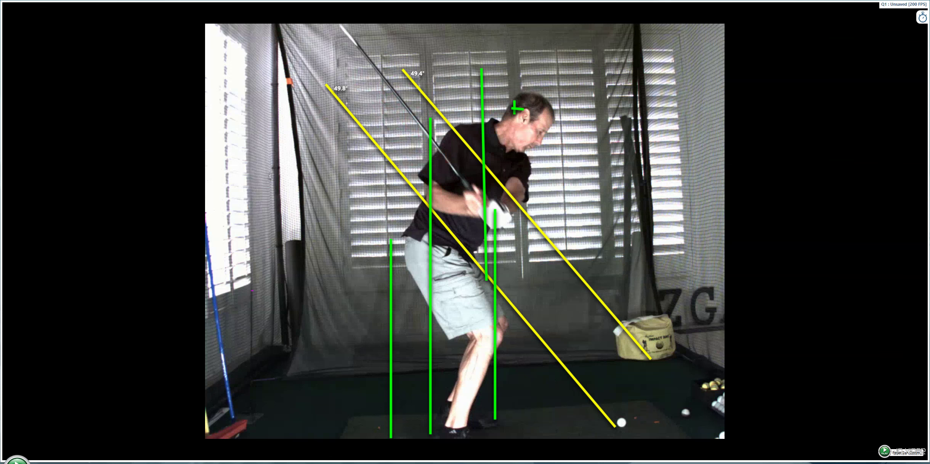
pyautogui.click(0, 140)
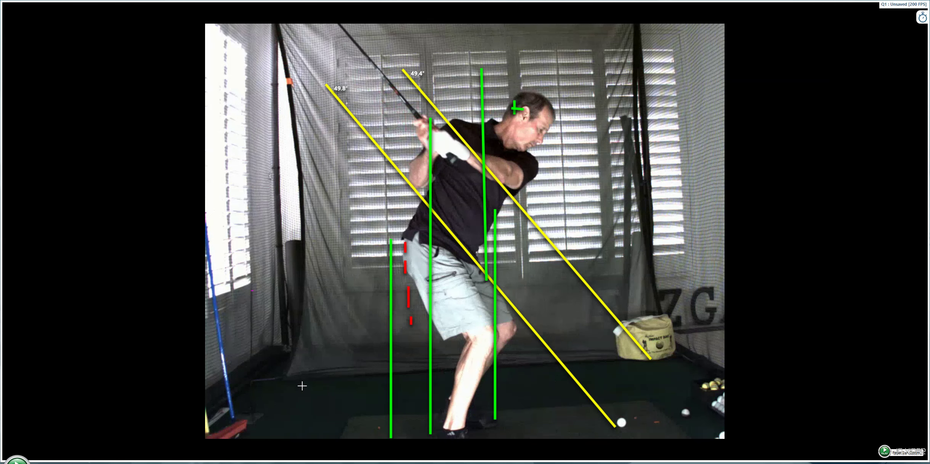
# Scrub the swing back and forth between the top and mid-downswing to examine hip and hand movement against the reference lines
pyautogui.scroll(-5, 291, 383)
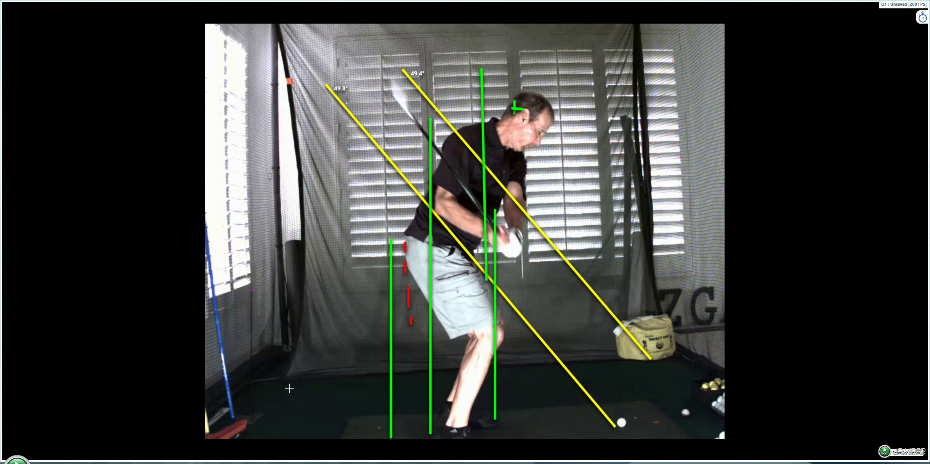
pyautogui.scroll(6, 235, 354)
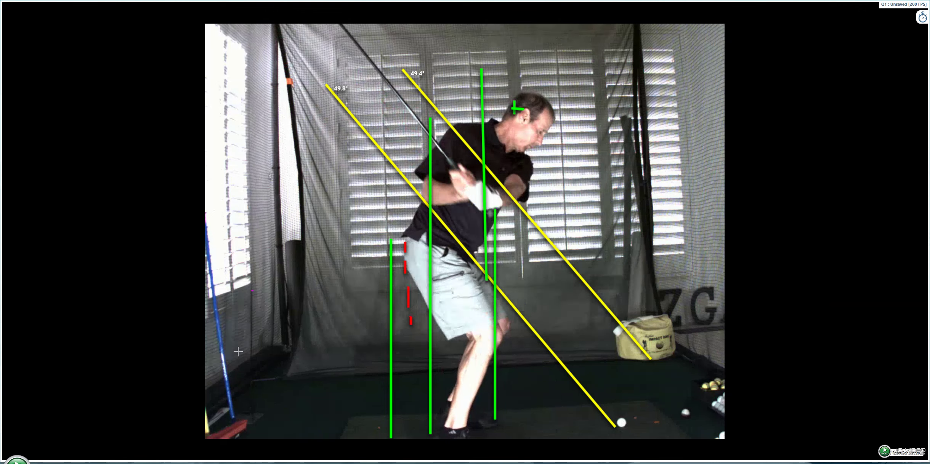
pyautogui.scroll(5, 235, 353)
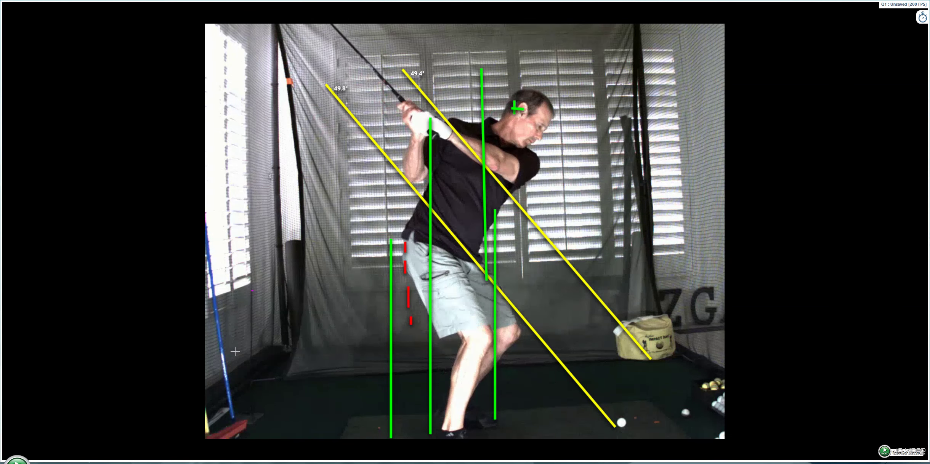
pyautogui.scroll(-7, 235, 352)
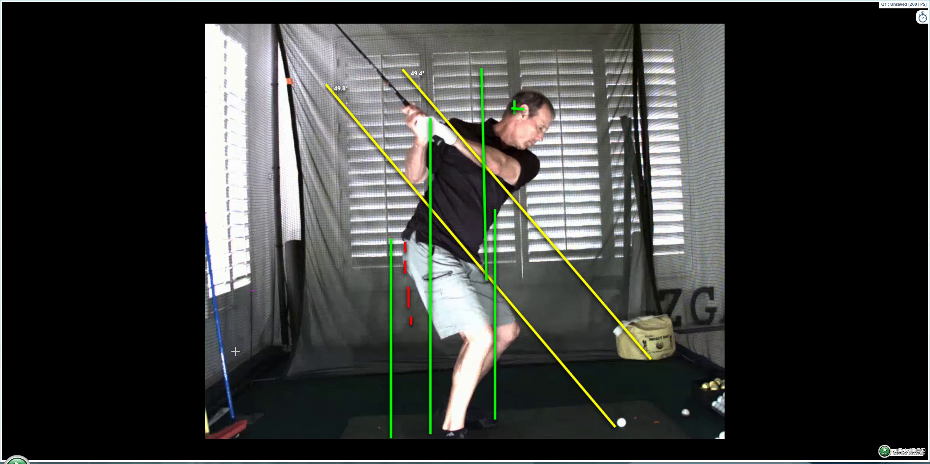
pyautogui.scroll(7, 236, 352)
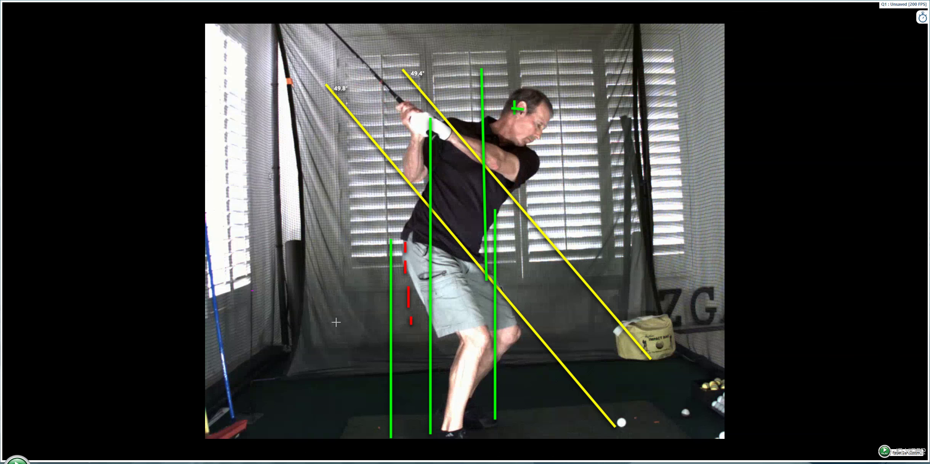
pyautogui.scroll(-8, 336, 316)
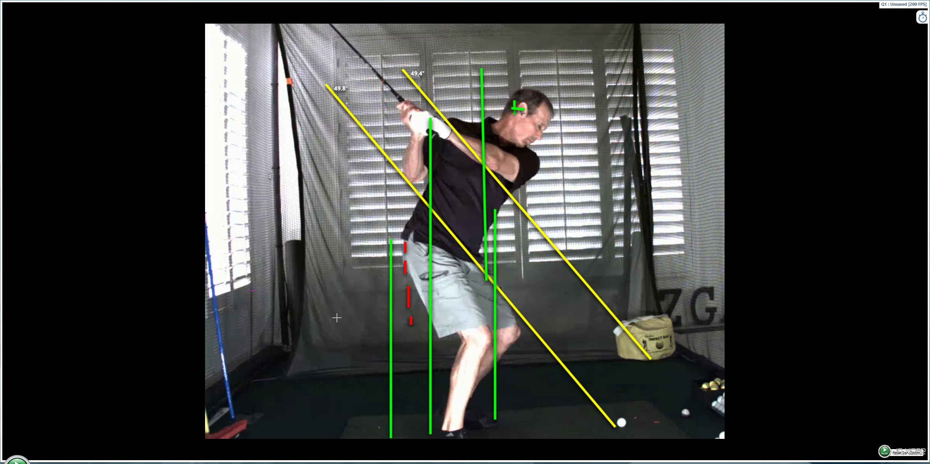
pyautogui.scroll(-10, 377, 287)
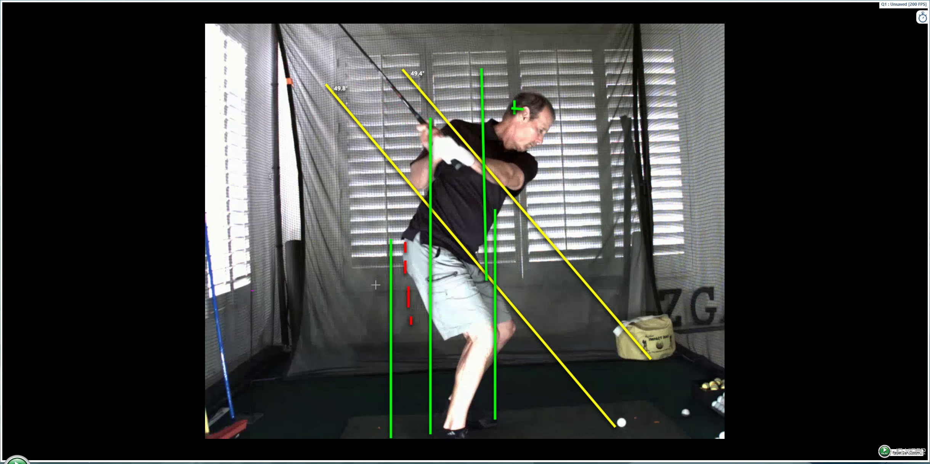
pyautogui.scroll(-8, 379, 289)
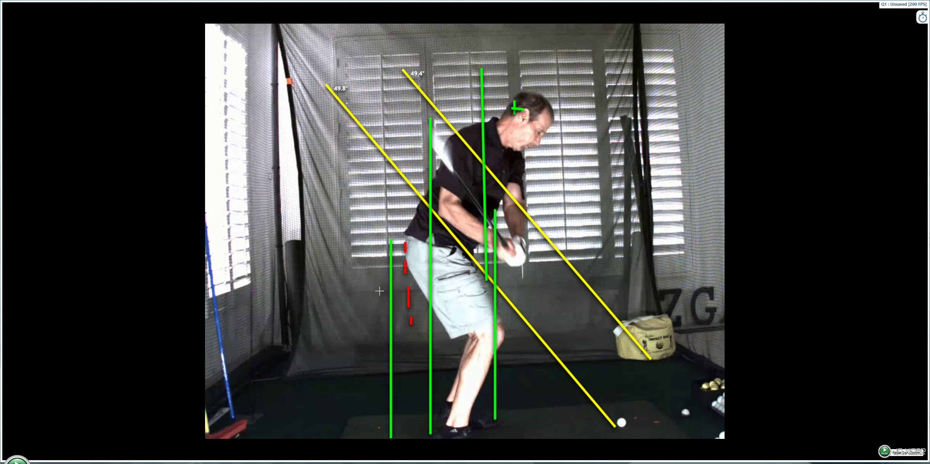
pyautogui.scroll(-1, 379, 292)
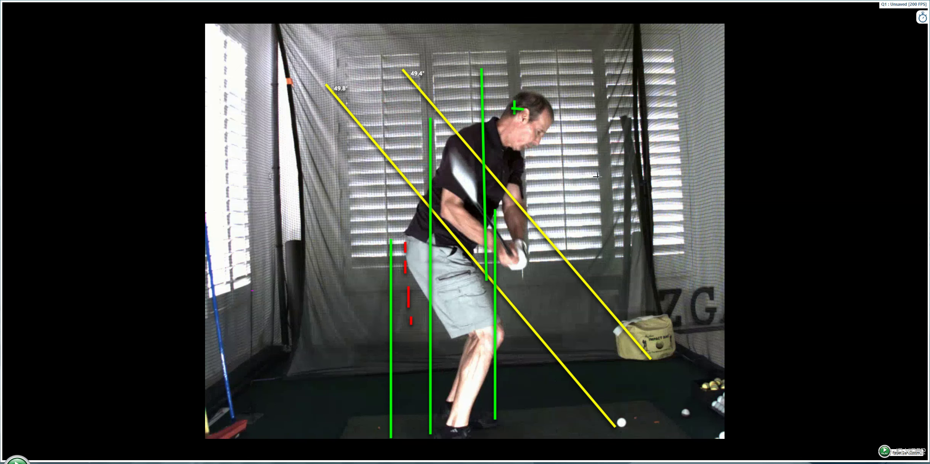
# Draw a red line along the club shaft above the hands and compare it with the neighbouring downswing frames
pyautogui.click(15, 1)
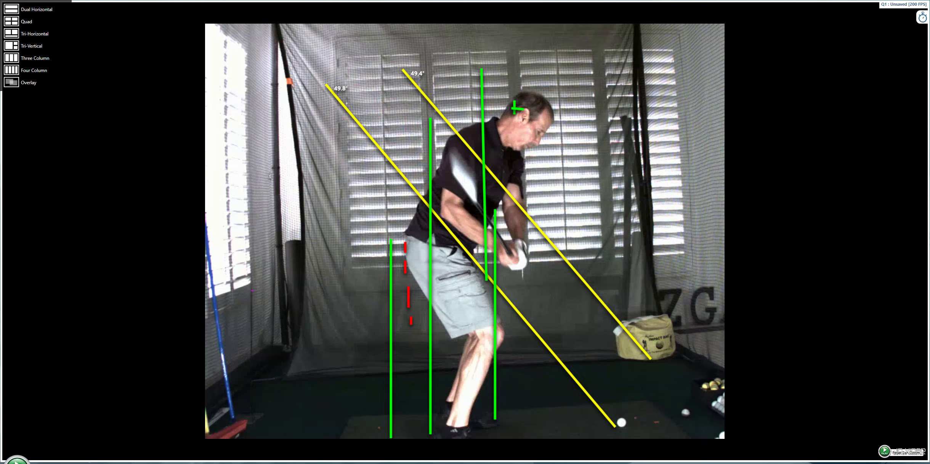
pyautogui.click(26, 1)
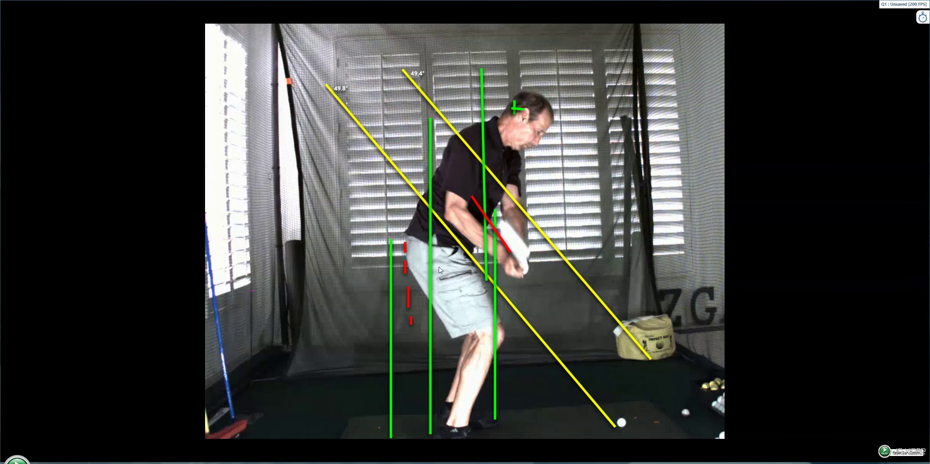
pyautogui.press('Left')
pyautogui.press('Left')
pyautogui.press('Left')
pyautogui.press('Left')
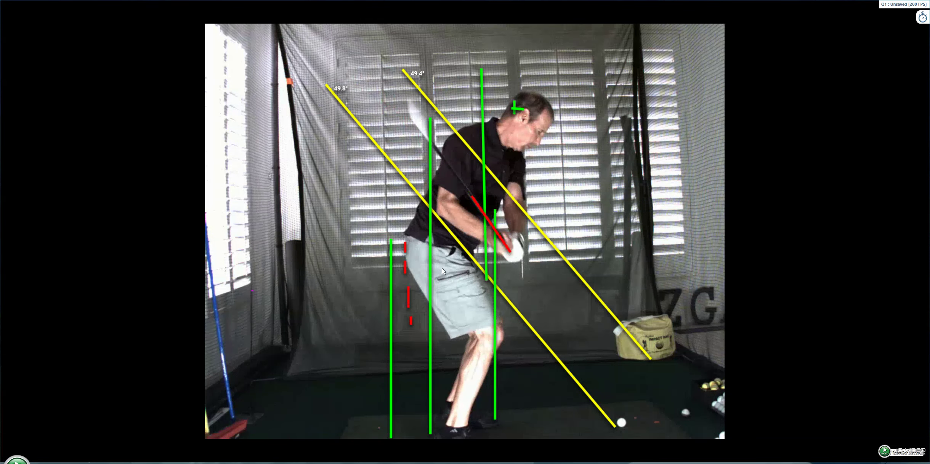
pyautogui.press('Right')
pyautogui.press('Left')
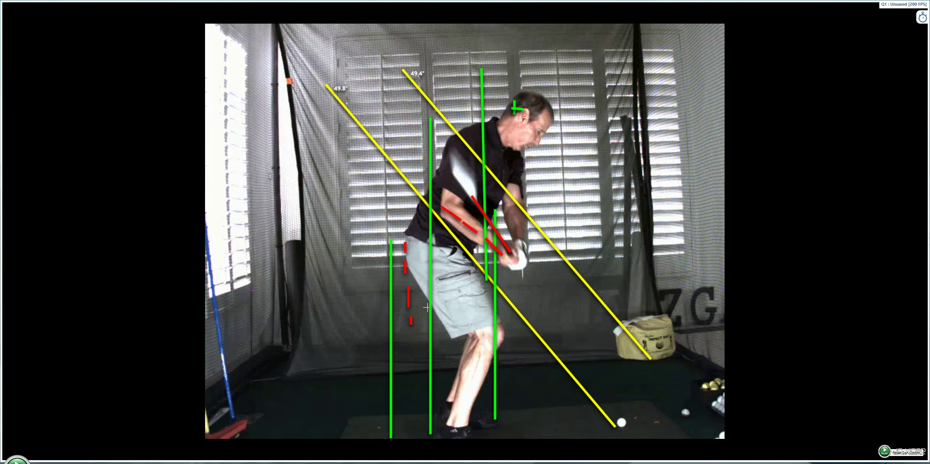
# Step back and forth through the downswing frames to compare the clubhead's path with the red shaft and forearm lines
pyautogui.press('Right')
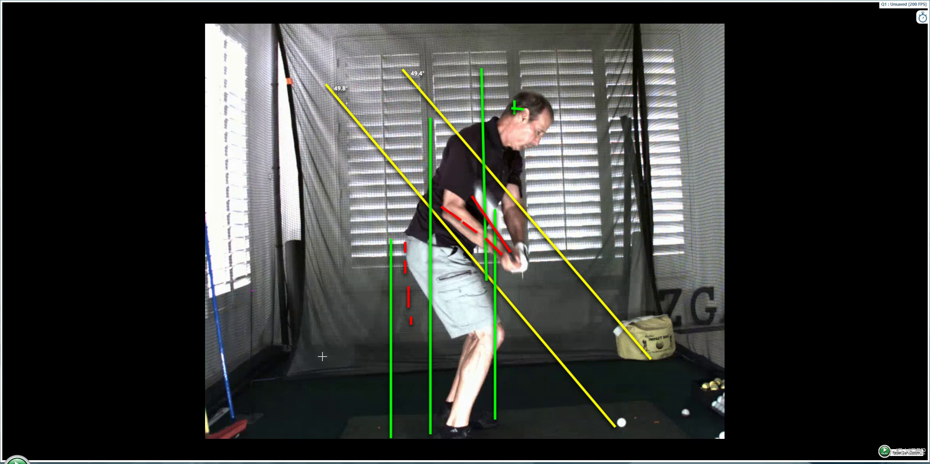
pyautogui.press('Left')
pyautogui.press('Right')
pyautogui.press('Left')
pyautogui.press('Right')
pyautogui.press('Right')
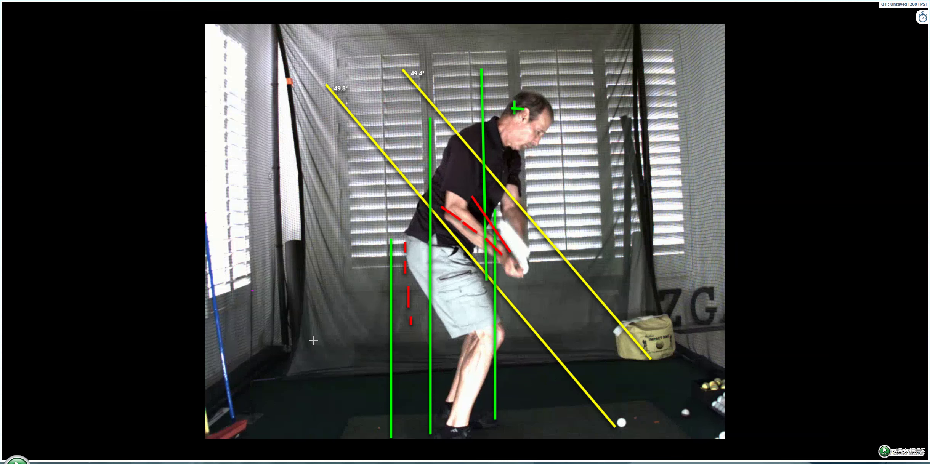
pyautogui.press('Right')
pyautogui.press('Left')
pyautogui.press('Right')
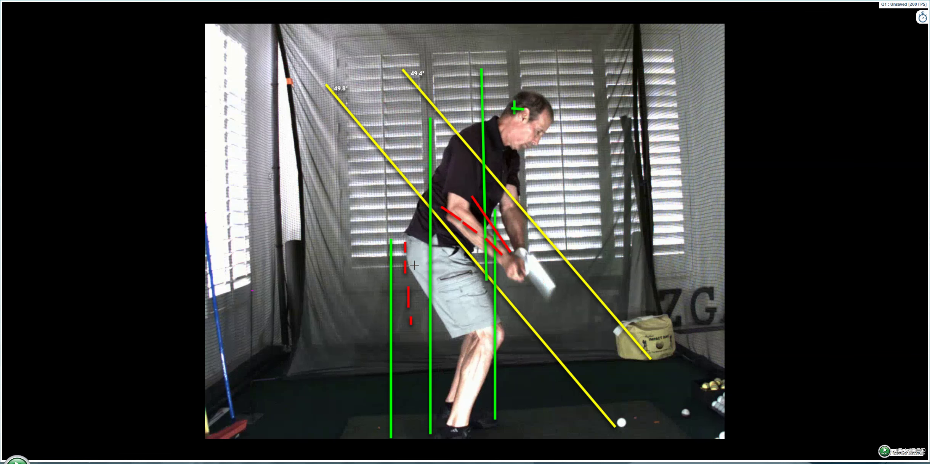